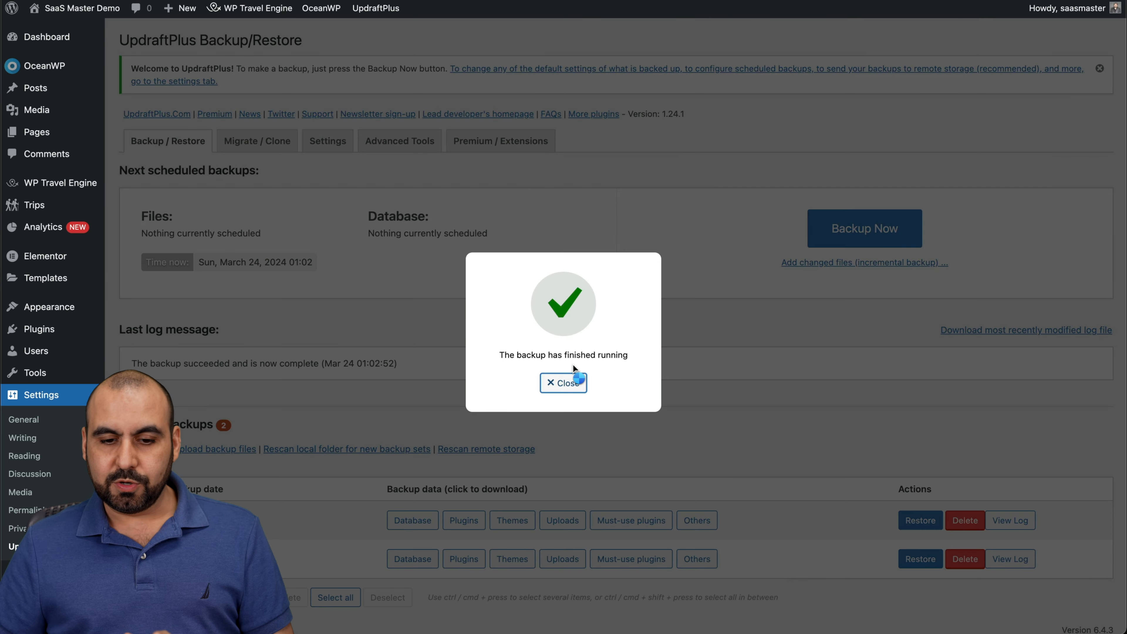
- Dismiss the backup completion notice, then check the download options for the Others data of the Mar 24, 2024 0:51 backup and close them
left_click(567, 381)
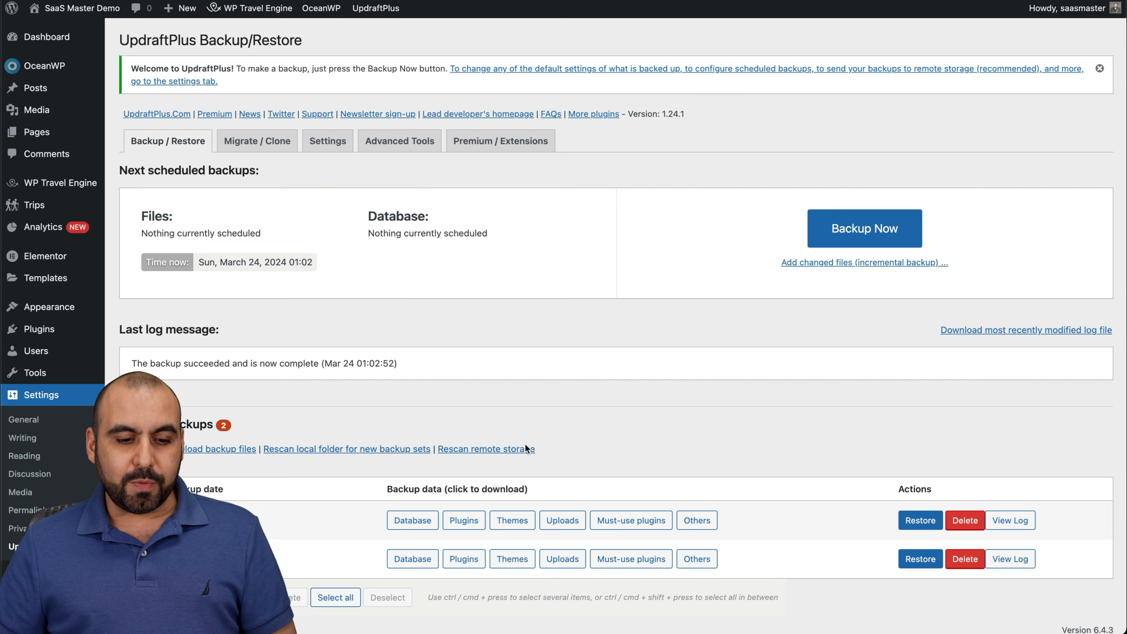
scroll(284, 538, "down", 1)
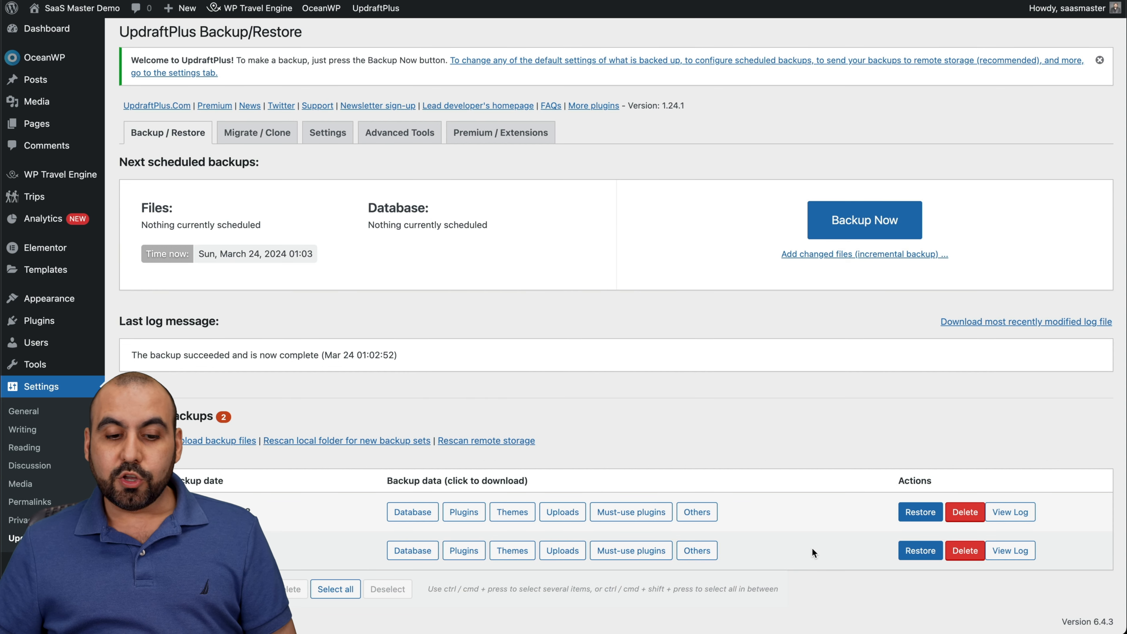
left_click(710, 550)
scroll(353, 520, "down", 2)
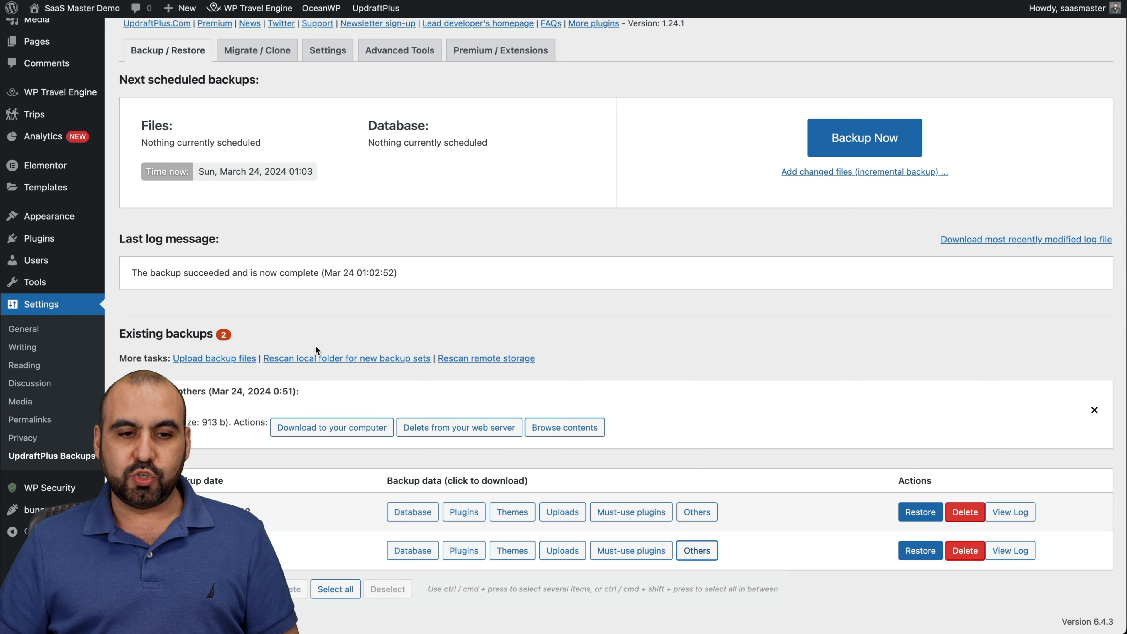
scroll(314, 345, "up", 3)
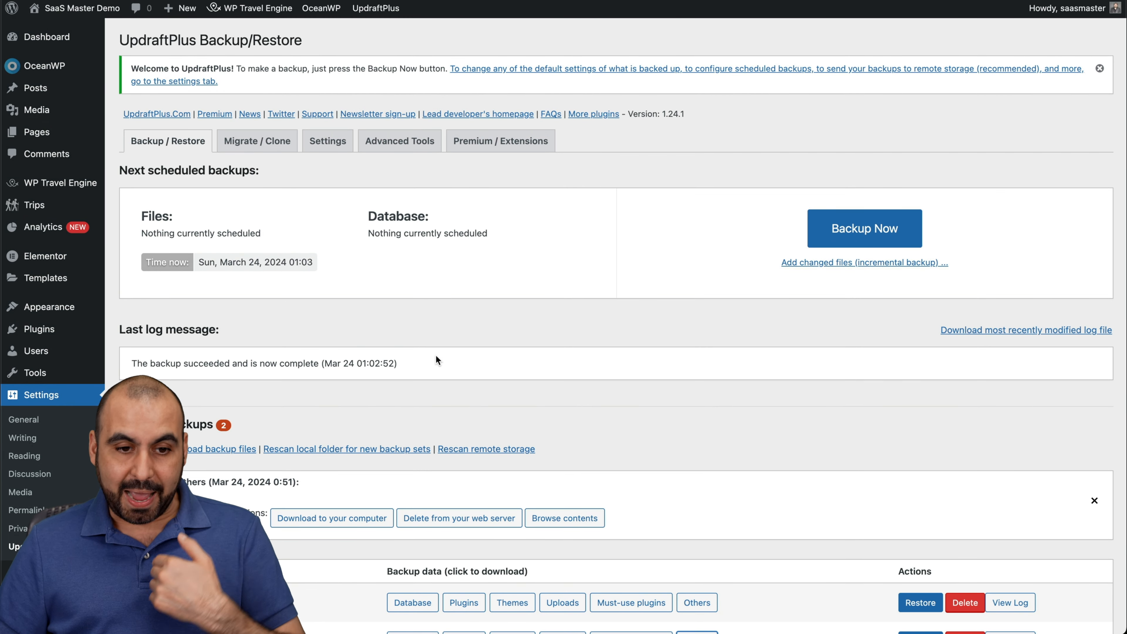
scroll(436, 358, "down", 2)
scroll(435, 359, "down", 1)
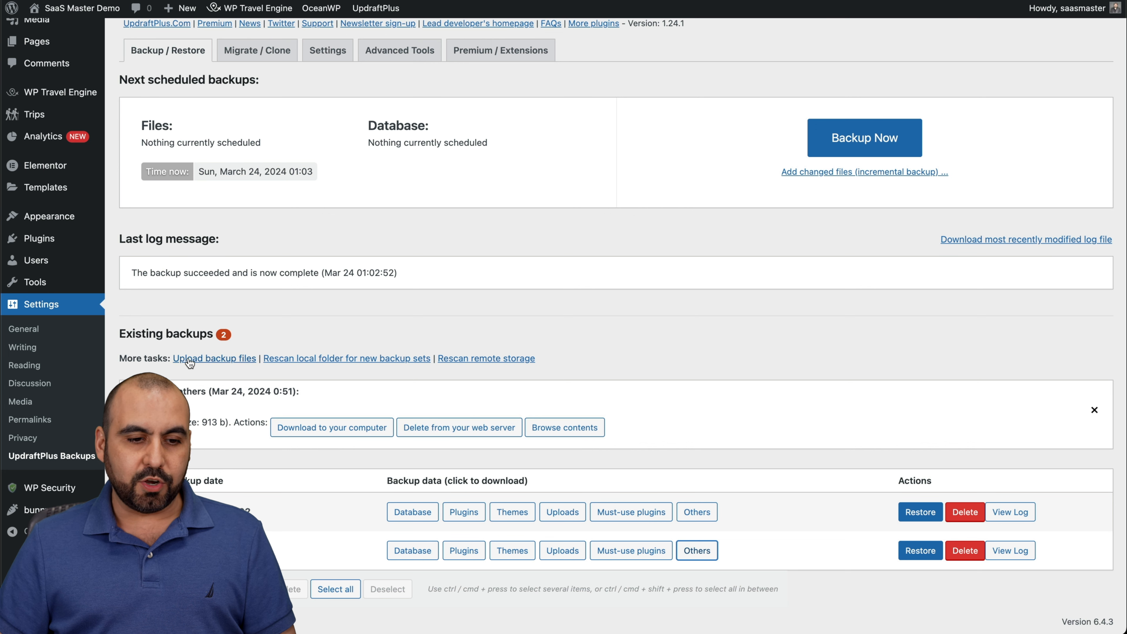
left_click(1095, 413)
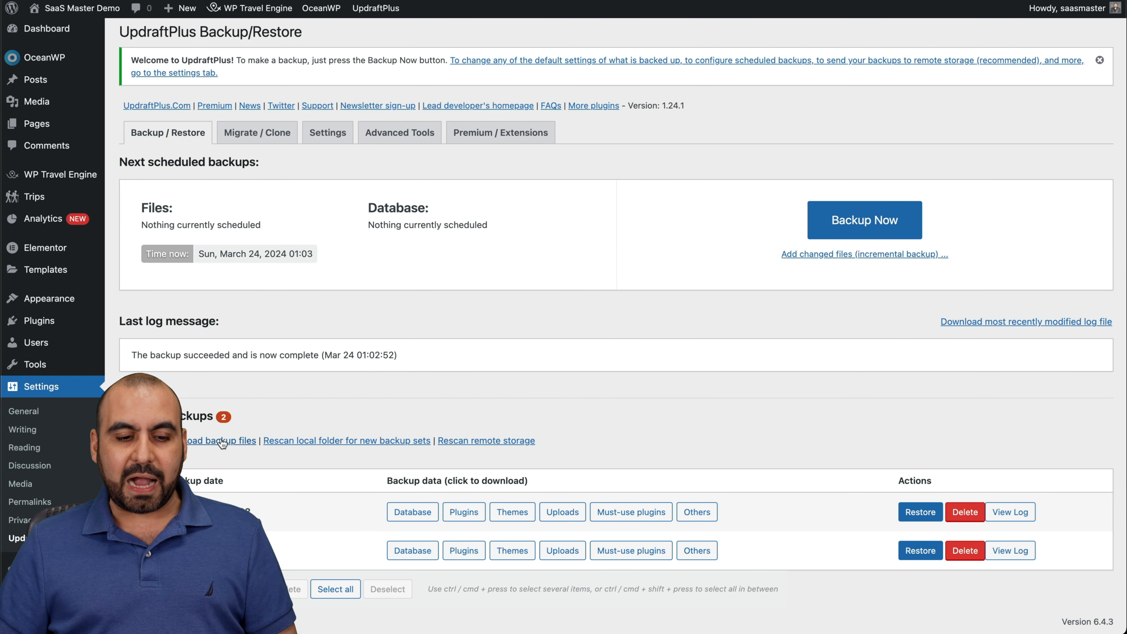
left_click(237, 440)
scroll(236, 440, "down", 3)
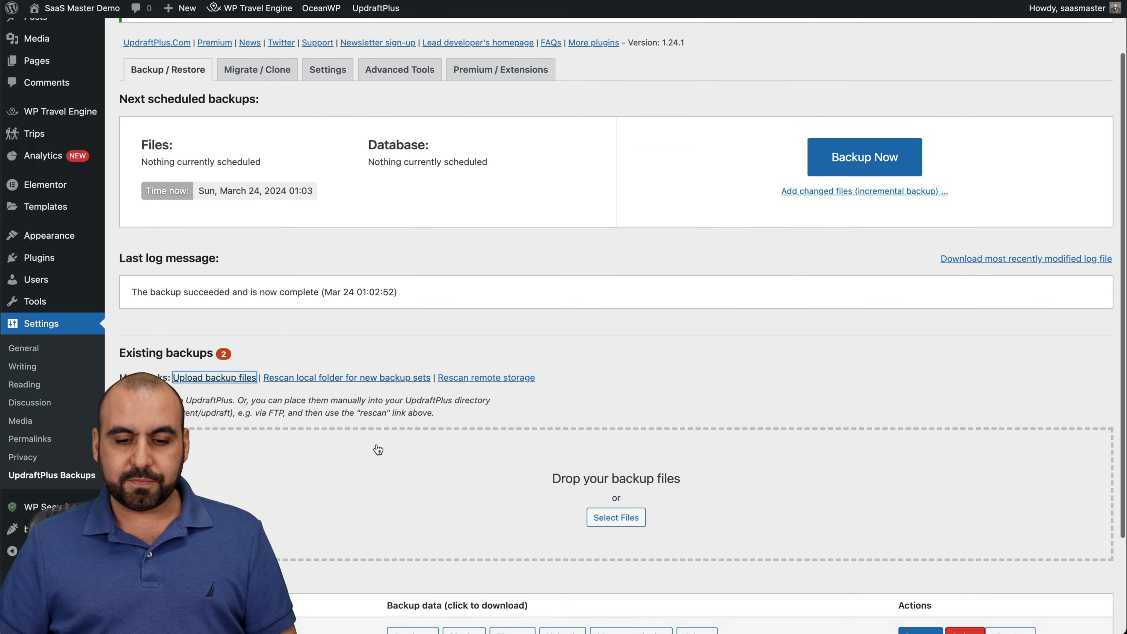
left_click(637, 477)
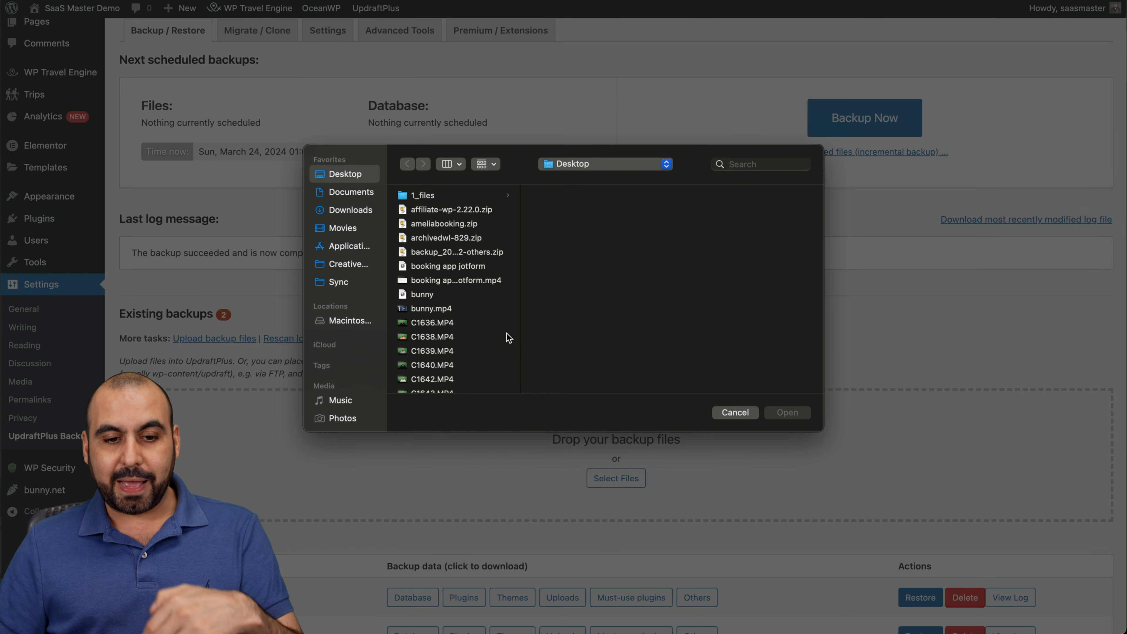
left_click(459, 252)
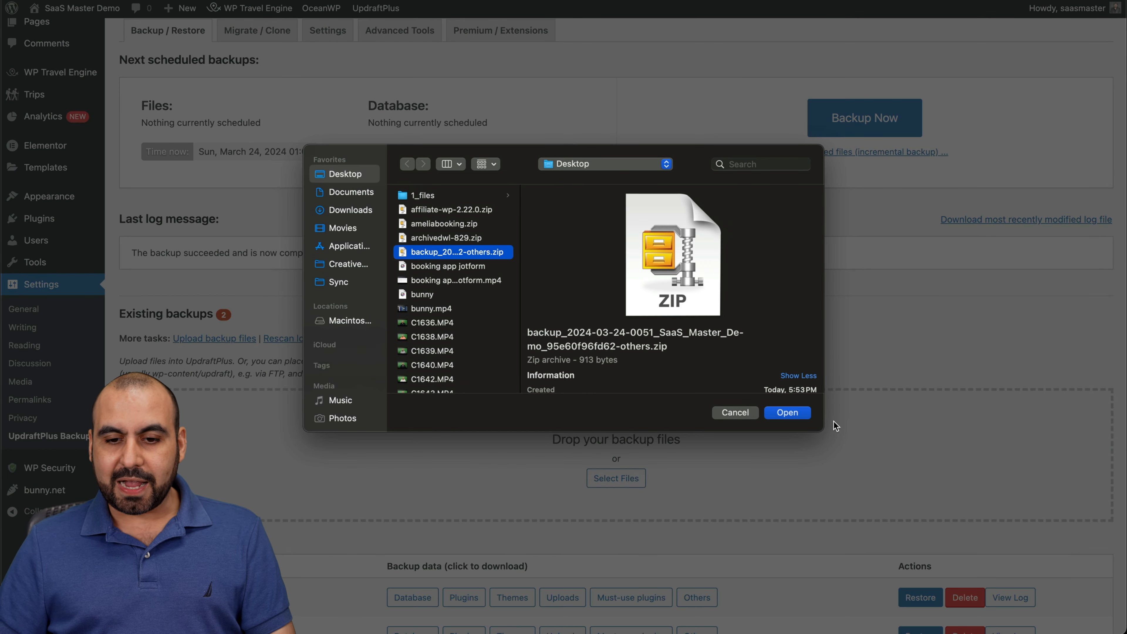
left_click(786, 412)
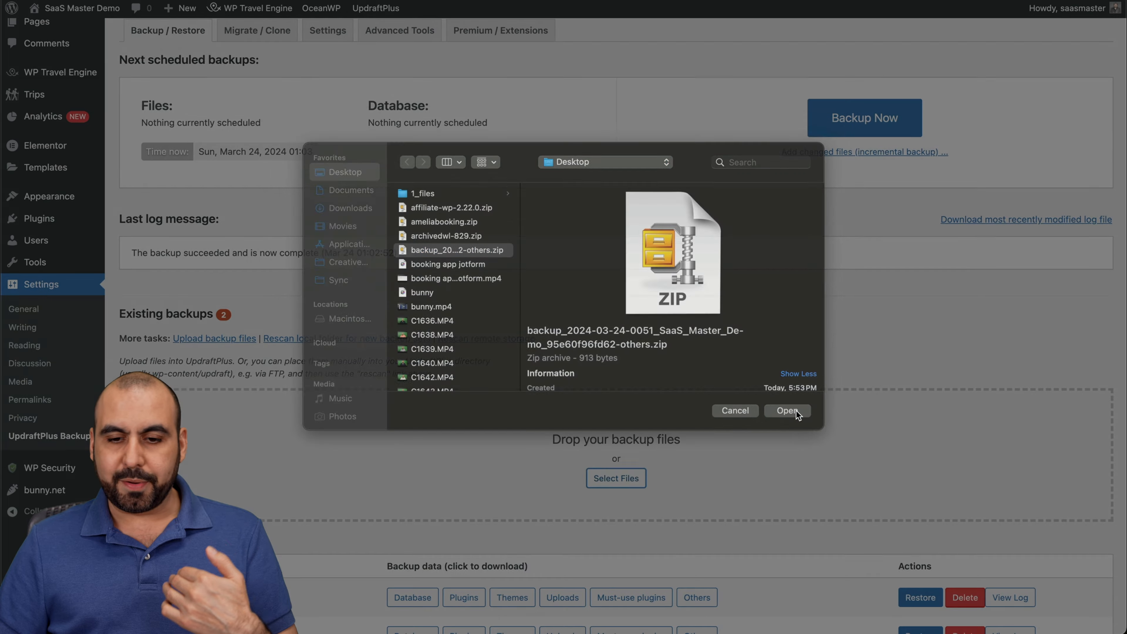
scroll(684, 465, "down", 3)
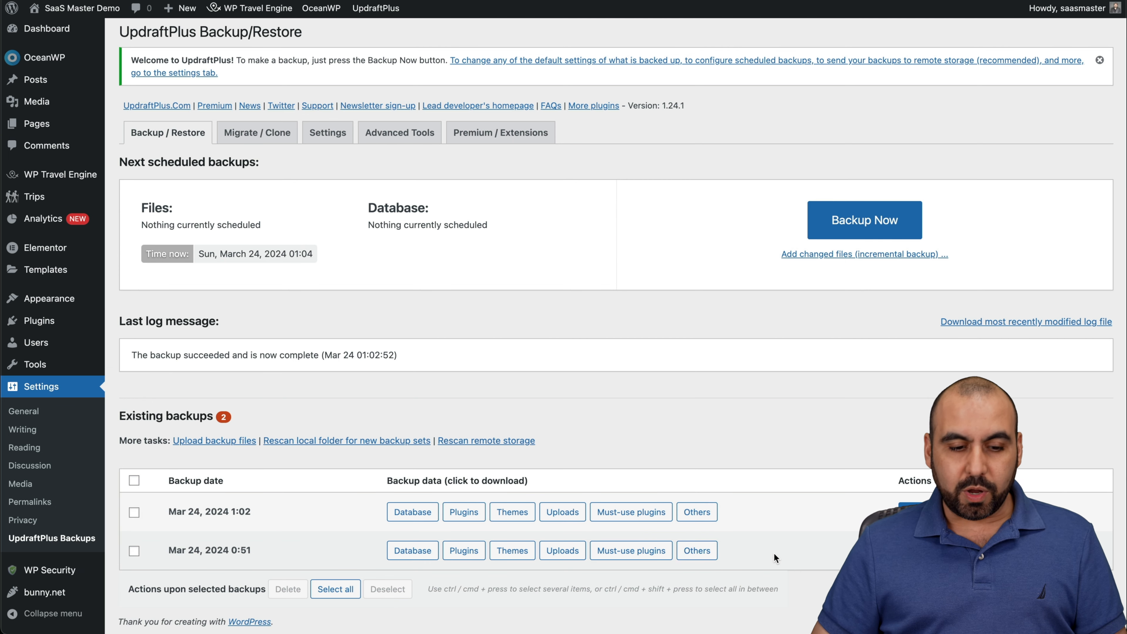
- Start restoring the Mar 24, 2024 1:02 backup and include Plugins, Themes, Uploads, Must-use plugins, Others and Database
left_click(917, 512)
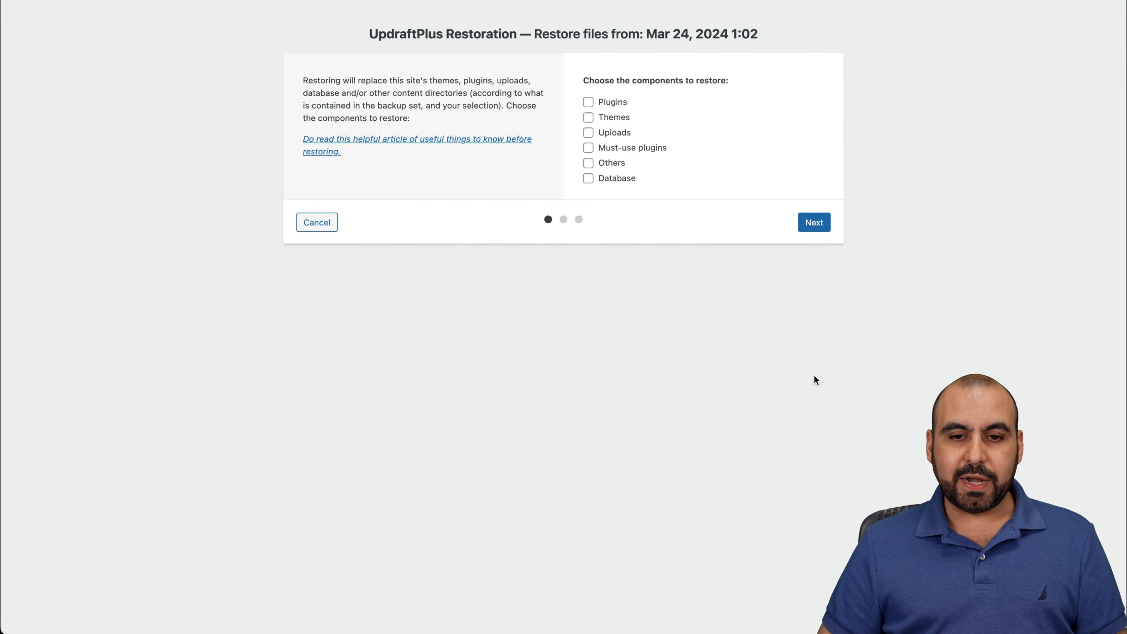
left_click(593, 102)
left_click(588, 117)
left_click(588, 133)
left_click(588, 147)
left_click(588, 163)
left_click(588, 178)
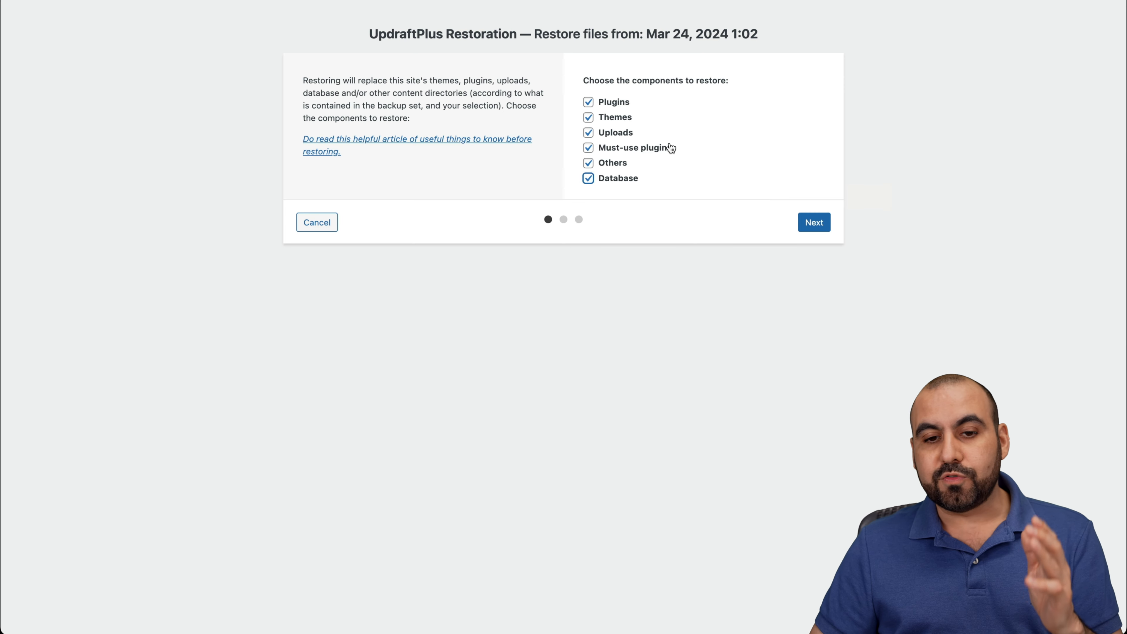
left_click(590, 103)
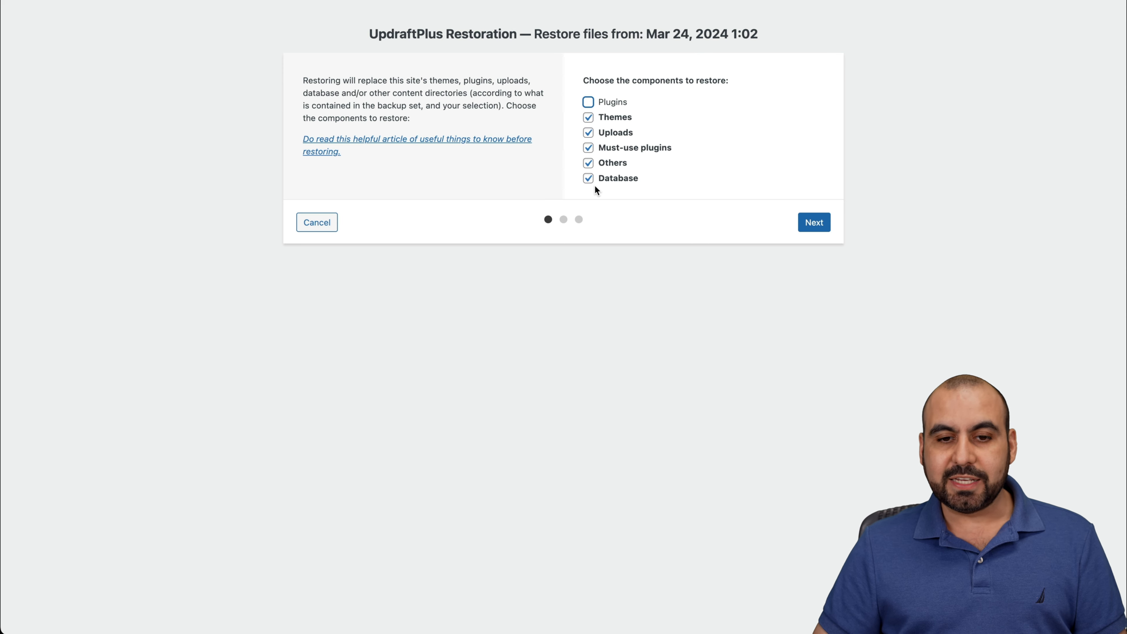
left_click(588, 102)
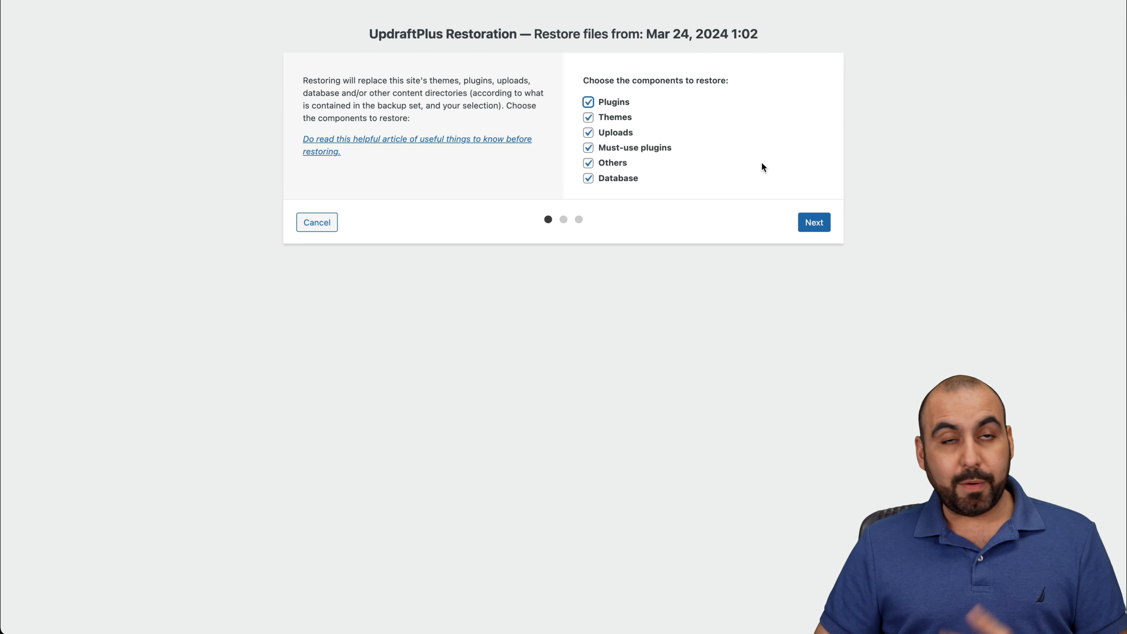
- Prepare the backup files, run the restore with all database tables, and return to the UpdraftPlus configuration
left_click(810, 222)
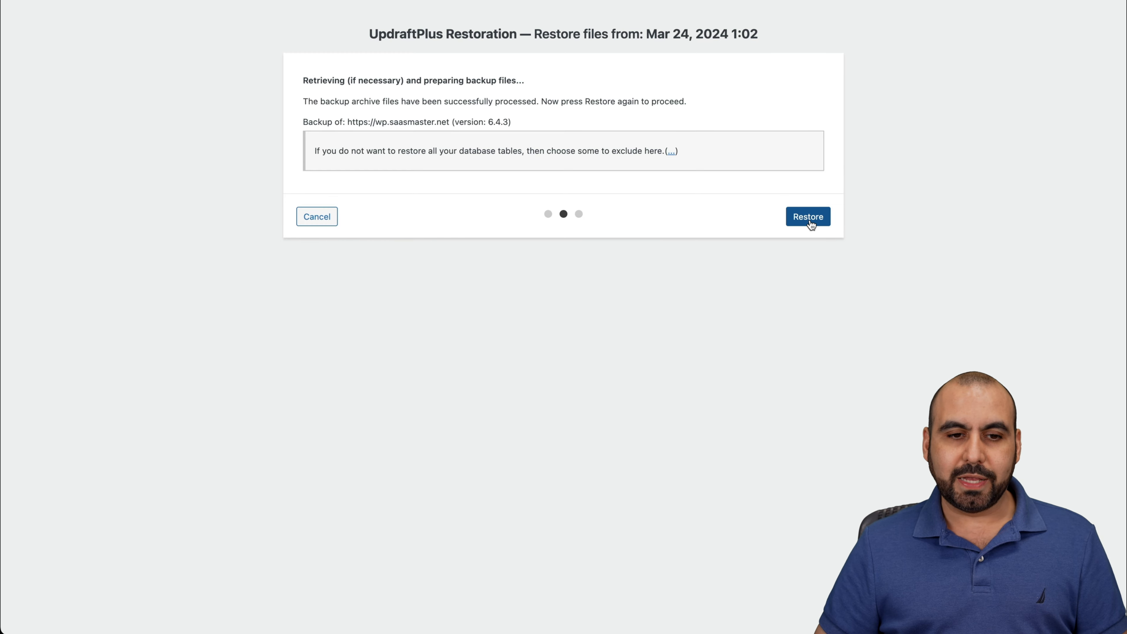
left_click(808, 219)
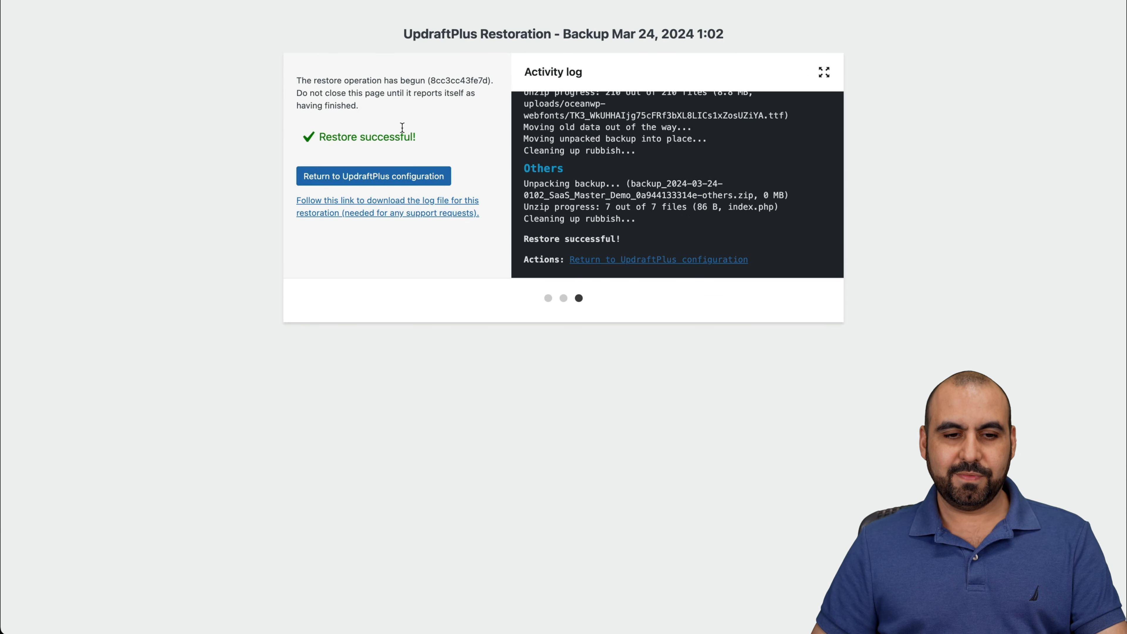
left_click(390, 177)
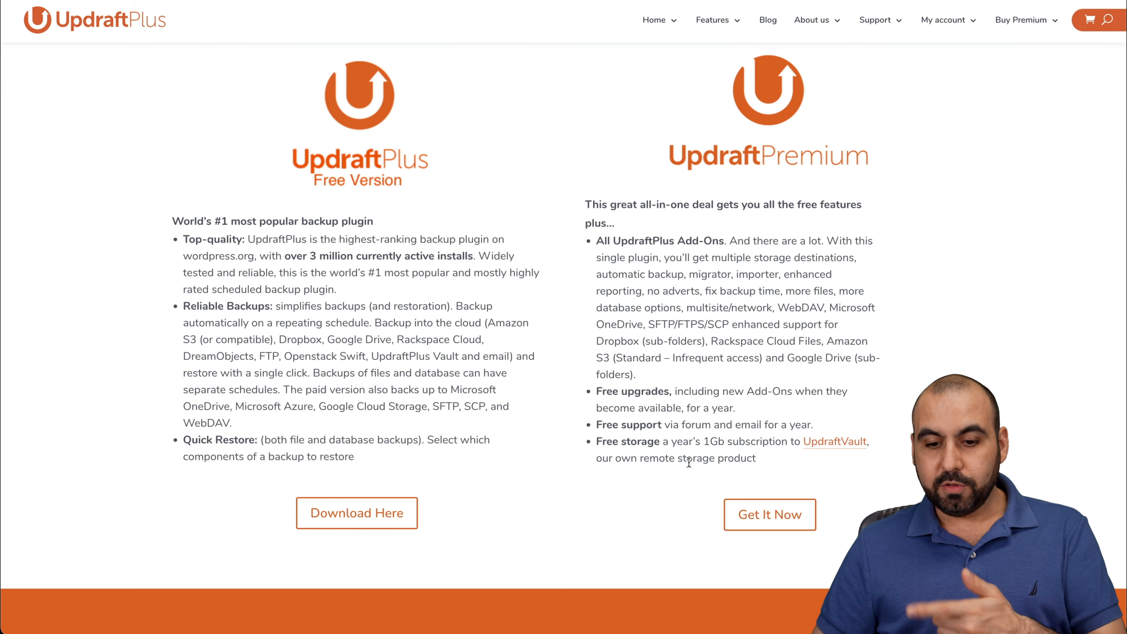
- On the UpdraftPlus website, open the comparison of the free version and UpdraftPremium and review the premium features
scroll(688, 463, "down", 10)
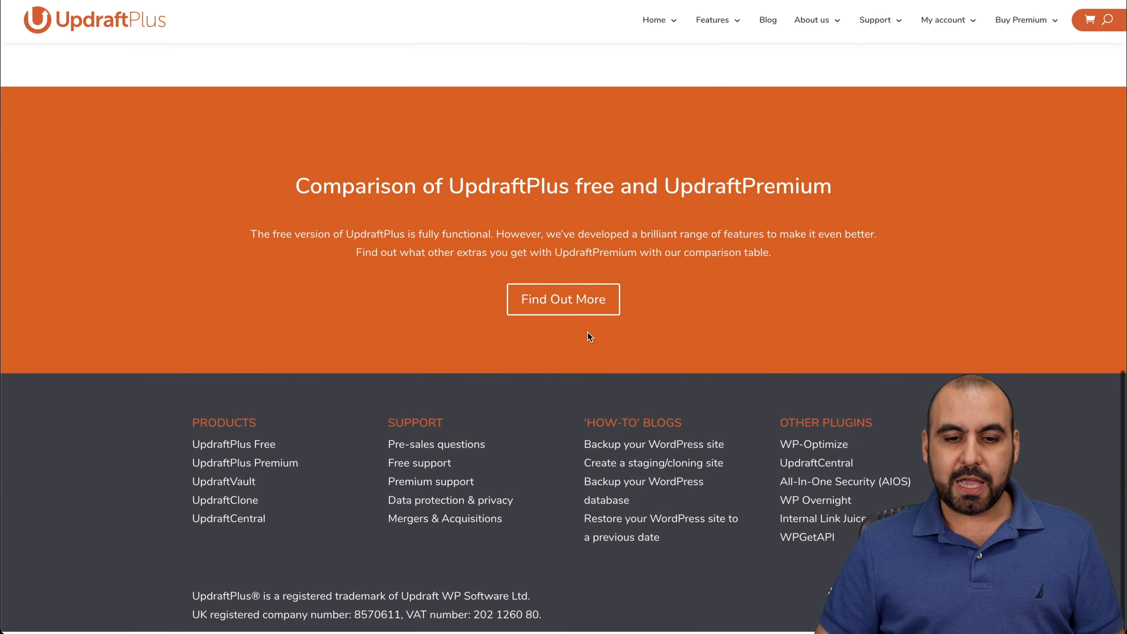
left_click(588, 298)
scroll(619, 465, "down", 5)
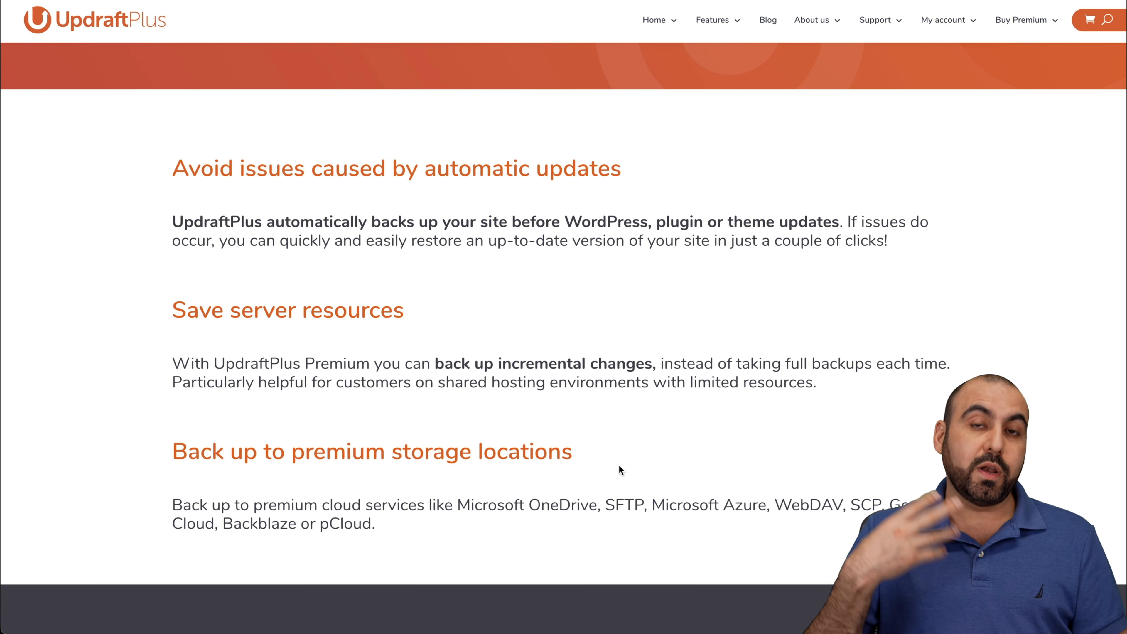
- Review the payment, account and billing period sections of Hostinger's Business Web Hosting order page
scroll(619, 465, "down", 15)
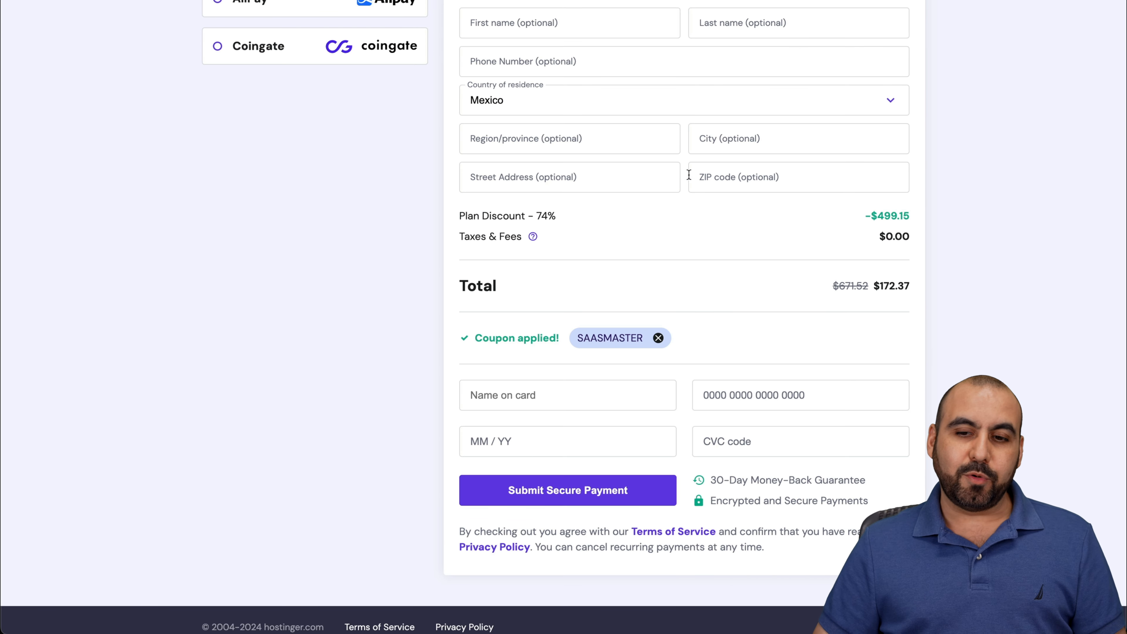
scroll(670, 226, "up", 10)
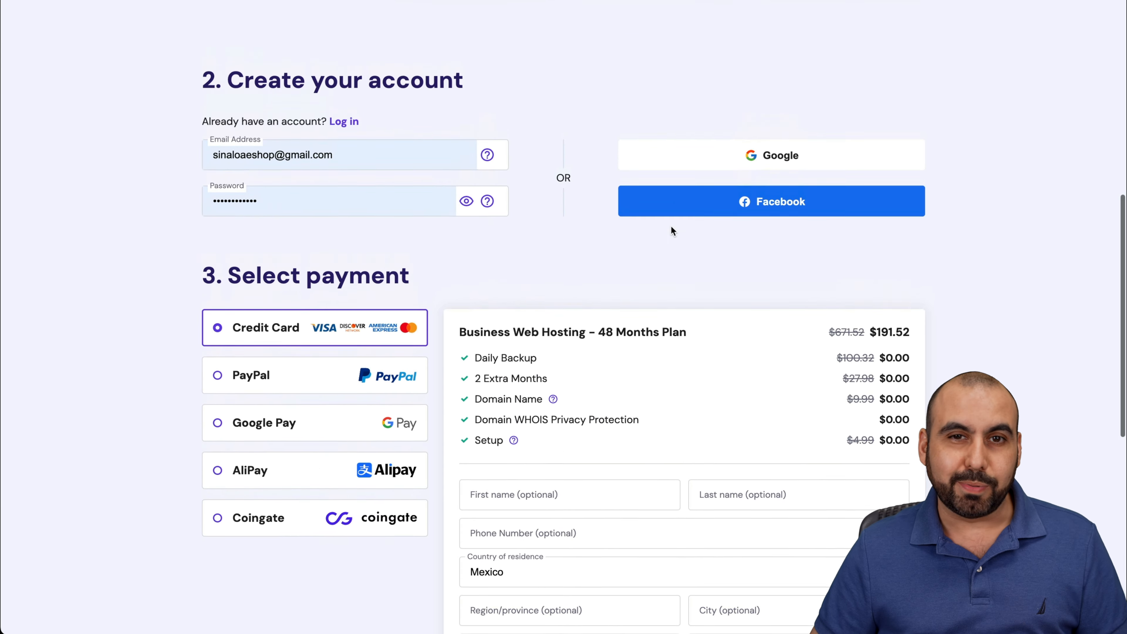
scroll(671, 228, "up", 10)
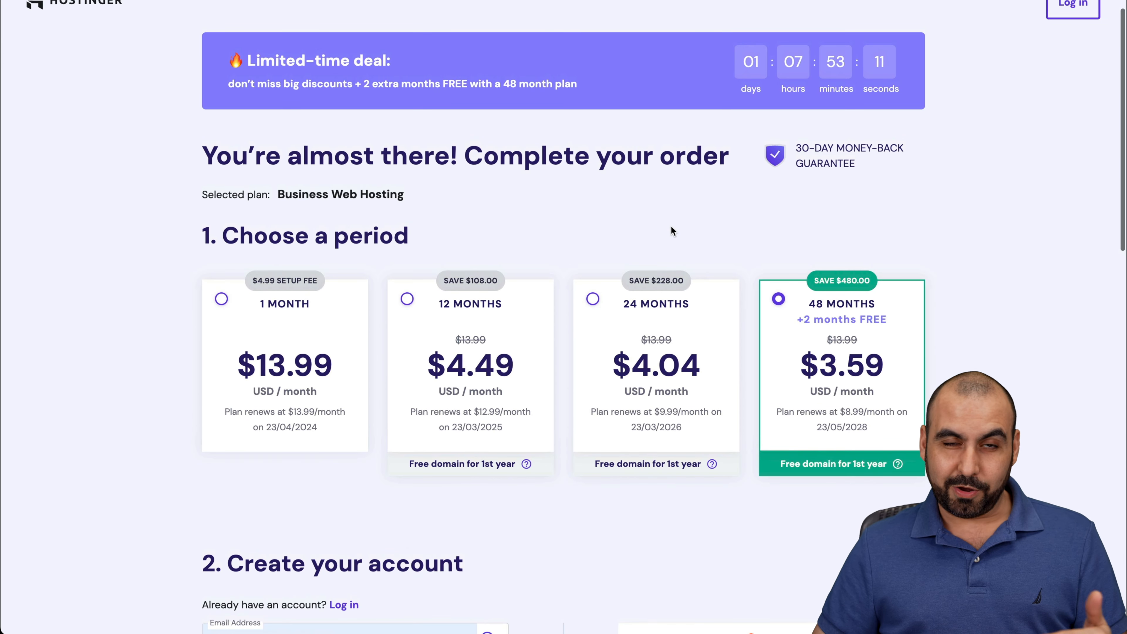